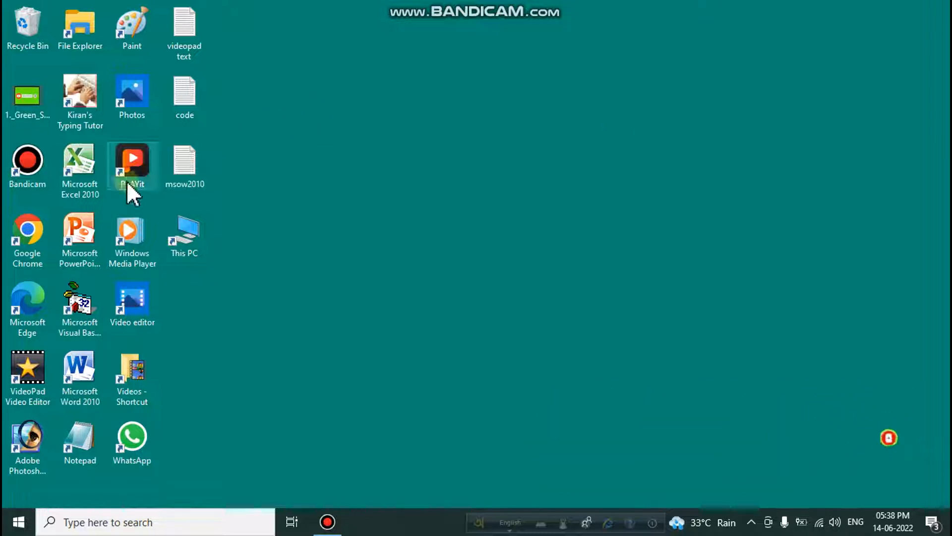
In Google Chrome, search for "online thumbnail editor" and start a blank YouTube thumbnail design from Canva's thumbnail maker page.
{"action": "double_click", "coordinate": [25, 236]}
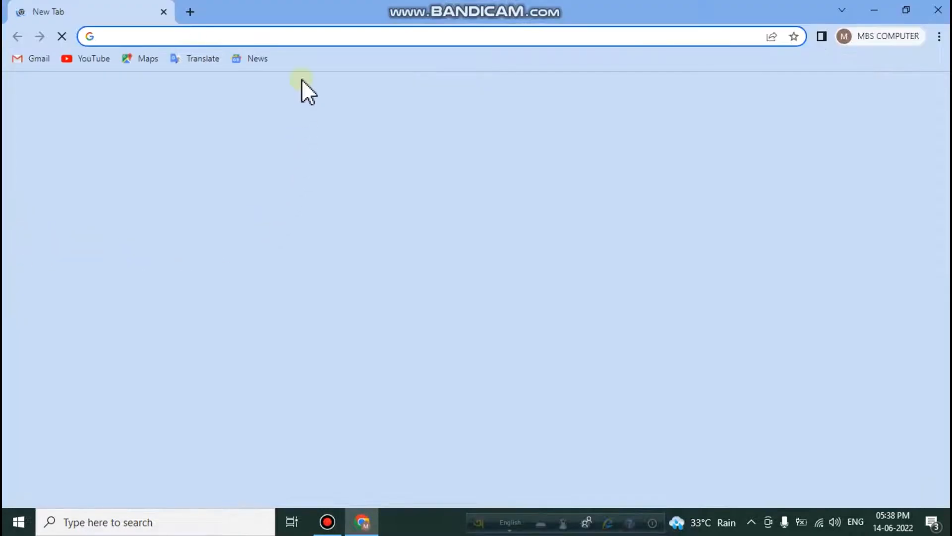
{"action": "left_click", "coordinate": [300, 36]}
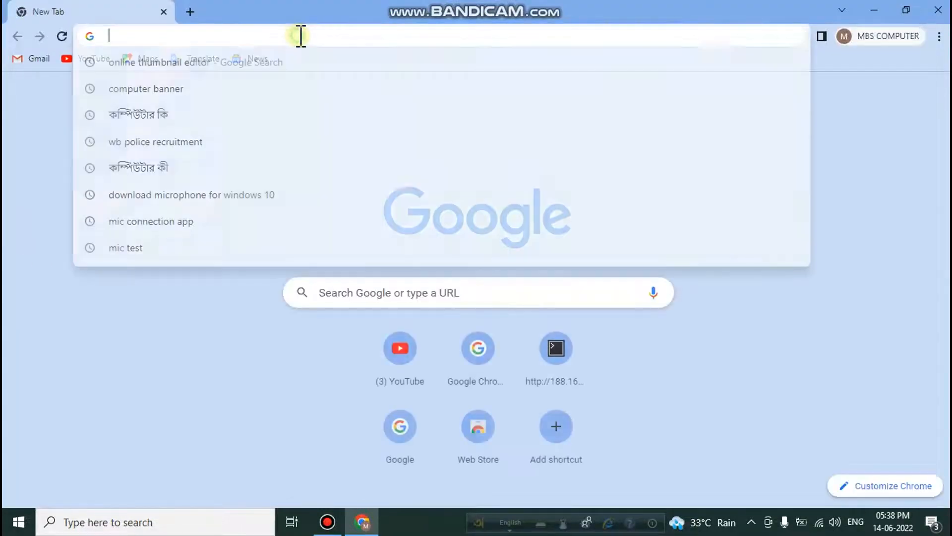
{"action": "left_click", "coordinate": [271, 73]}
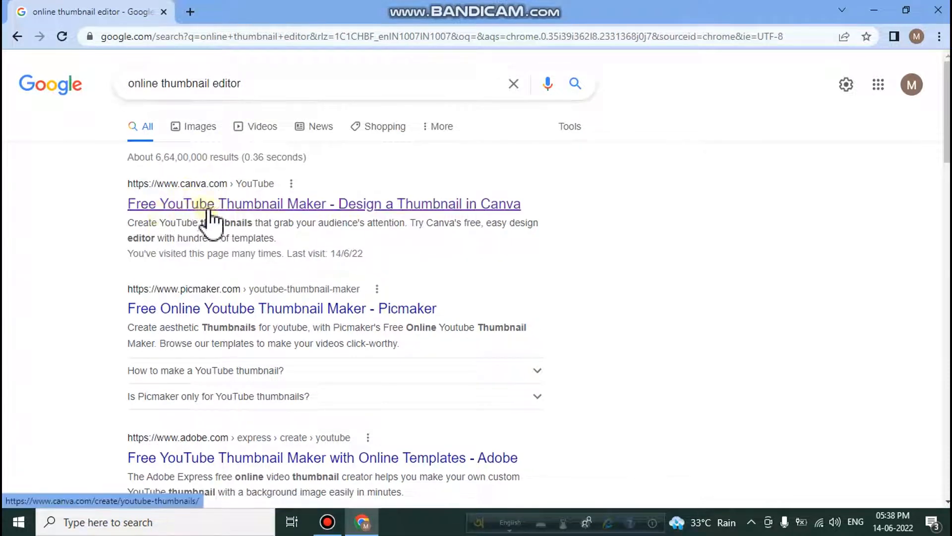
{"action": "left_click", "coordinate": [313, 204]}
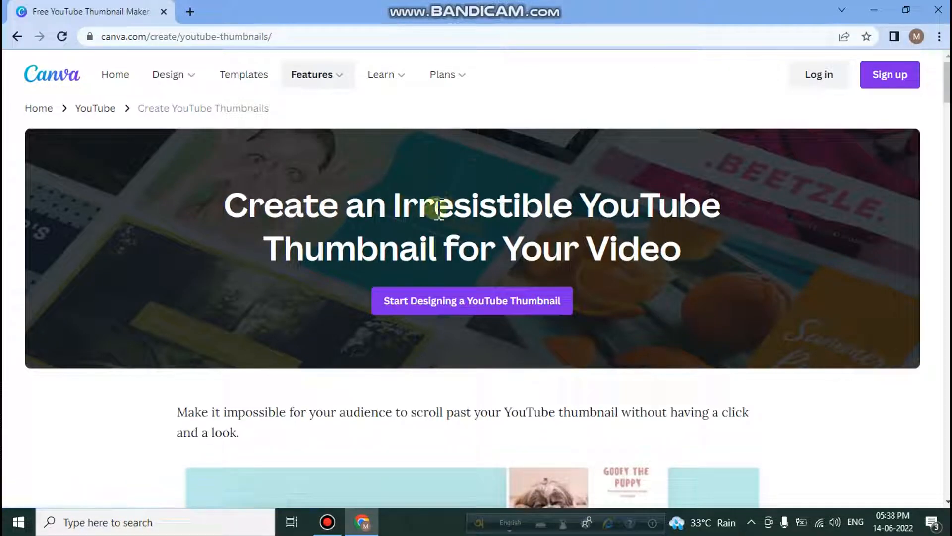
{"action": "left_click", "coordinate": [491, 304]}
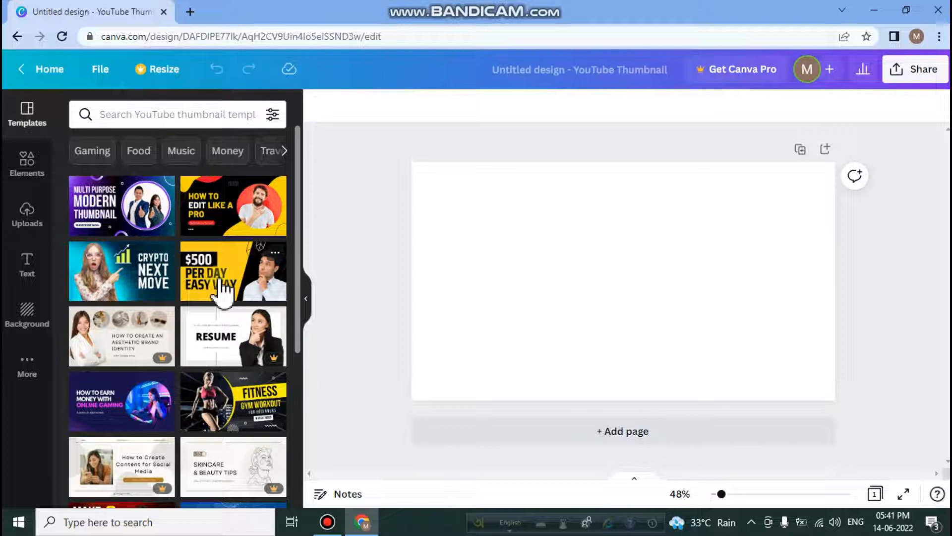
Add the red YouTube play button graphic to the page, shrink it and place it near the page's upper-right corner.
{"action": "left_click", "coordinate": [32, 170]}
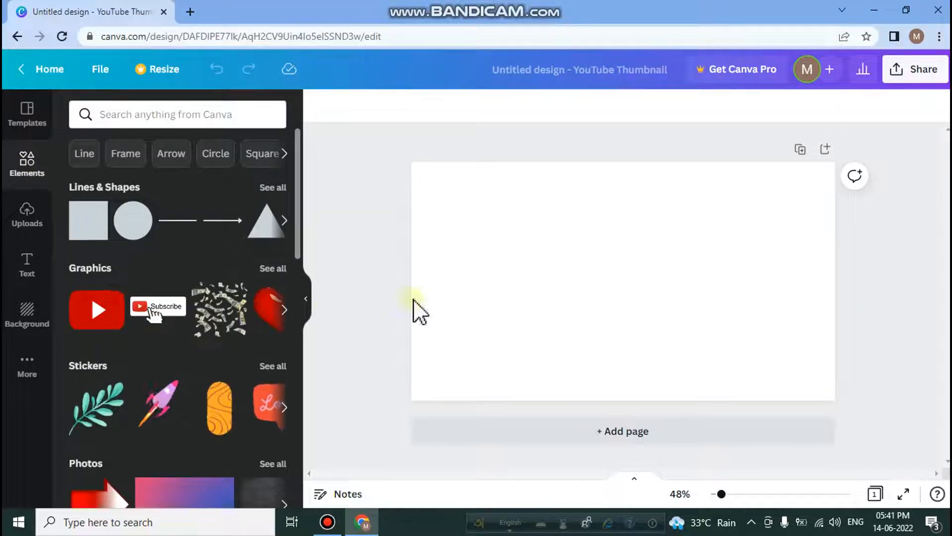
{"action": "left_click", "coordinate": [100, 318]}
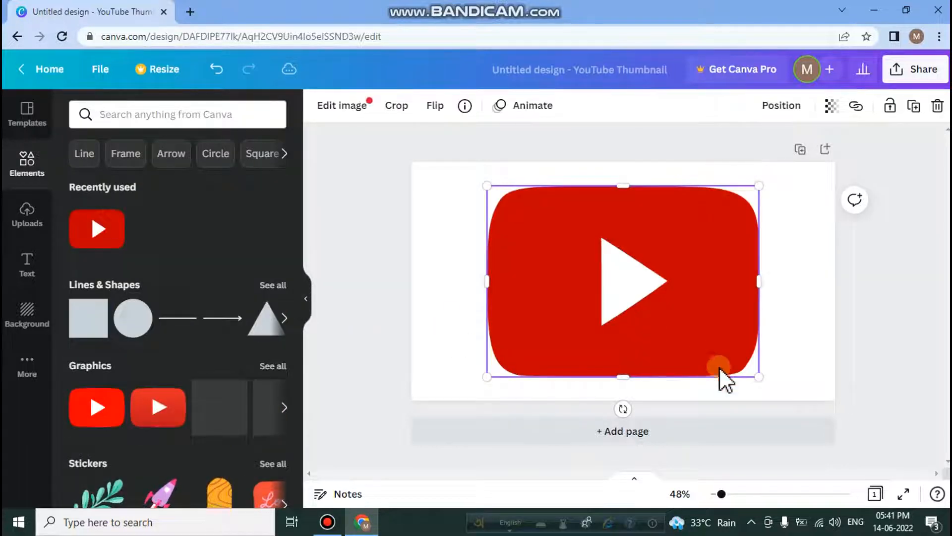
{"action": "left_click_drag", "start_coordinate": [757, 376], "coordinate": [744, 208]}
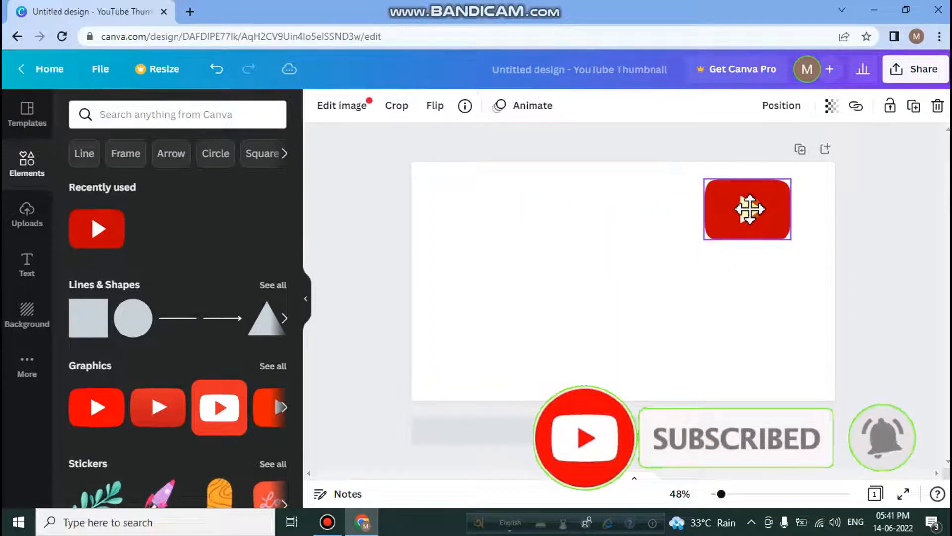
{"action": "scroll", "coordinate": [194, 325], "scroll_direction": "down", "scroll_amount": 8}
{"action": "scroll", "coordinate": [189, 319], "scroll_direction": "up", "scroll_amount": 8}
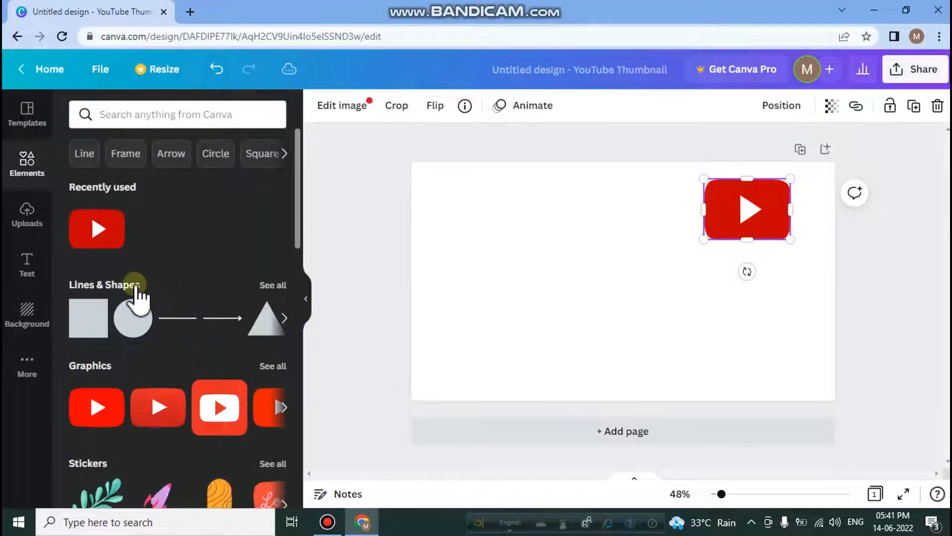
{"action": "left_click", "coordinate": [27, 218]}
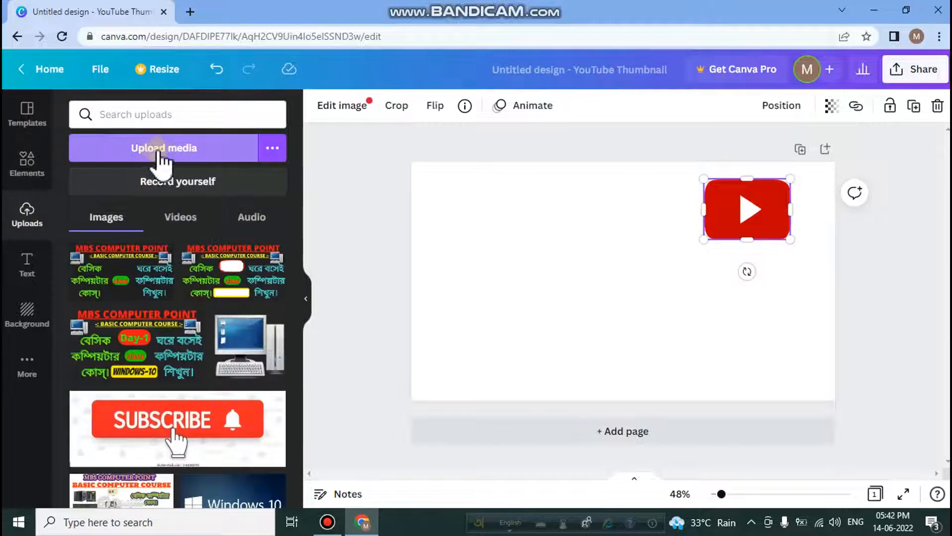
{"action": "left_click", "coordinate": [198, 148]}
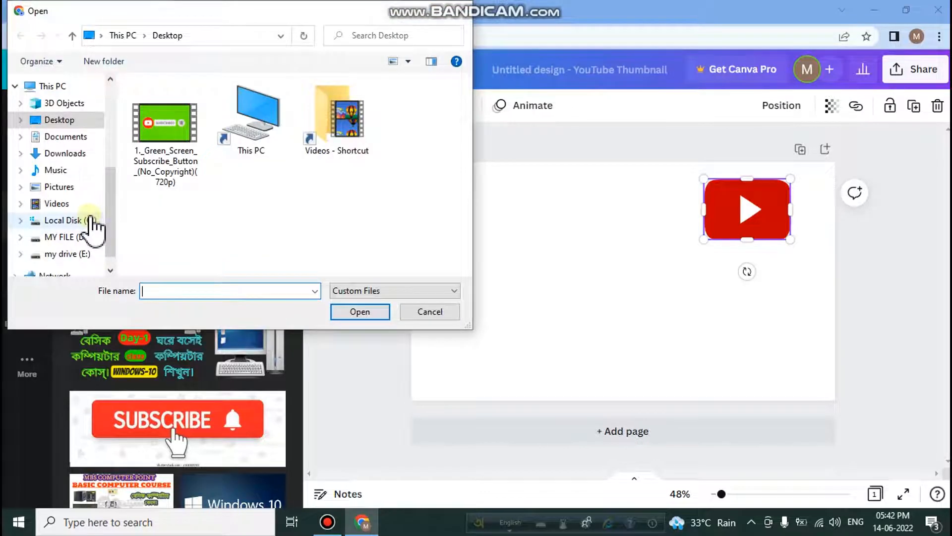
{"action": "scroll", "coordinate": [92, 226], "scroll_direction": "down", "scroll_amount": 1}
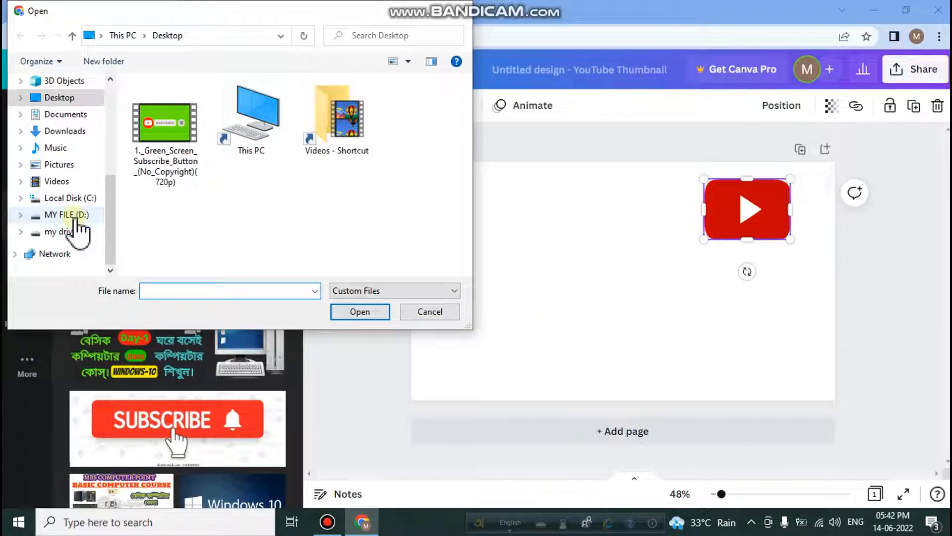
{"action": "left_click", "coordinate": [430, 311]}
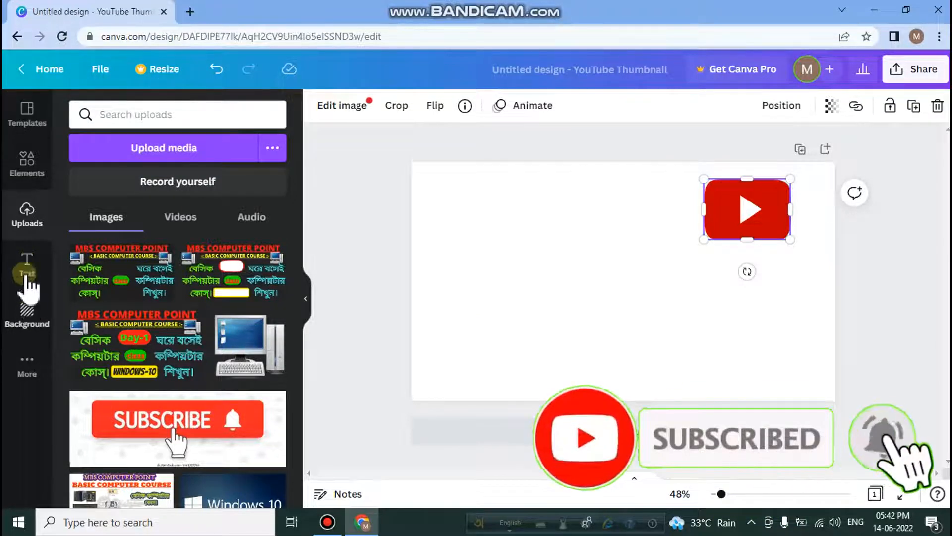
Add the recently used green neon "CHEERS!" text style to the page.
{"action": "left_click", "coordinate": [28, 267]}
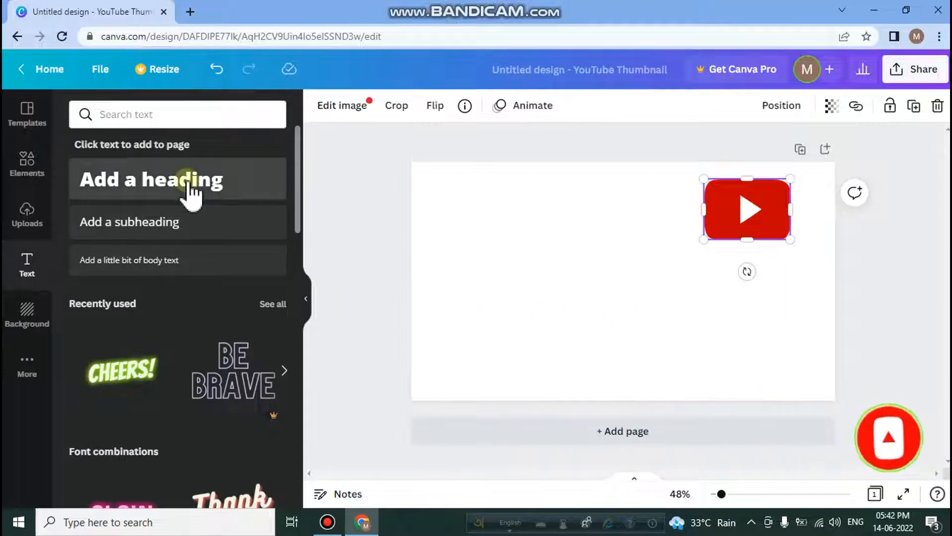
{"action": "scroll", "coordinate": [149, 402], "scroll_direction": "down", "scroll_amount": 2}
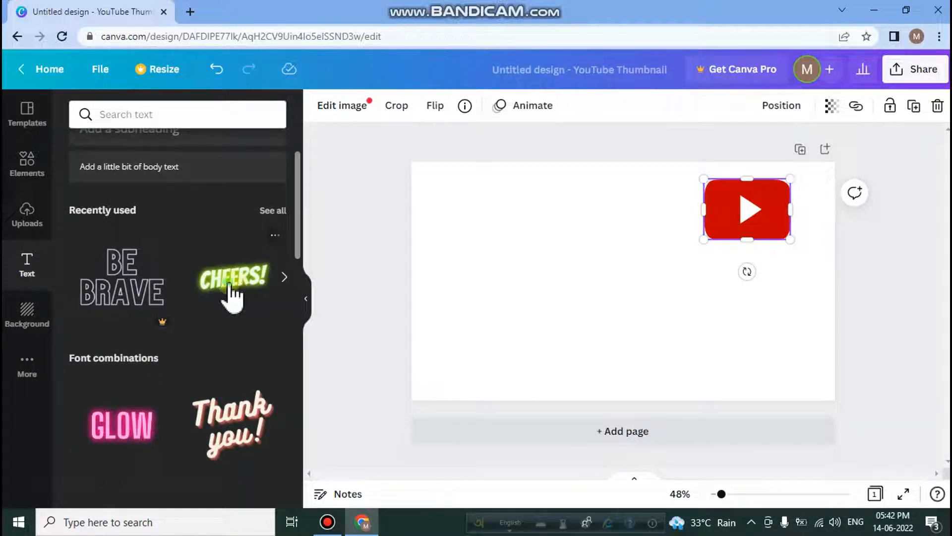
{"action": "left_click", "coordinate": [231, 296]}
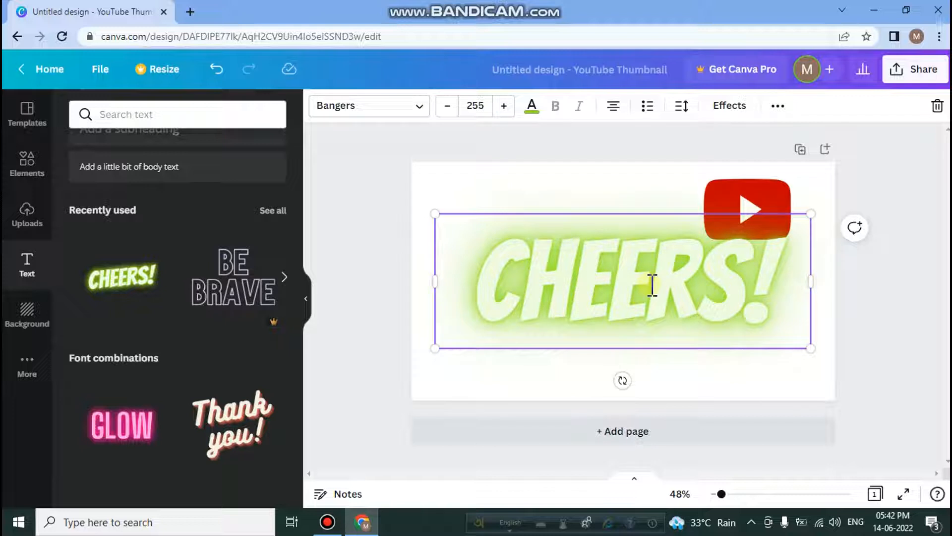
Replace the "CHEERS!" wording with "CLASS".
{"action": "key", "text": "BackSpace"}
{"action": "key", "text": "BackSpace"}
{"action": "key", "text": "BackSpace"}
{"action": "key", "text": "BackSpace"}
{"action": "left_click", "coordinate": [706, 285]}
{"action": "key", "text": "BackSpace"}
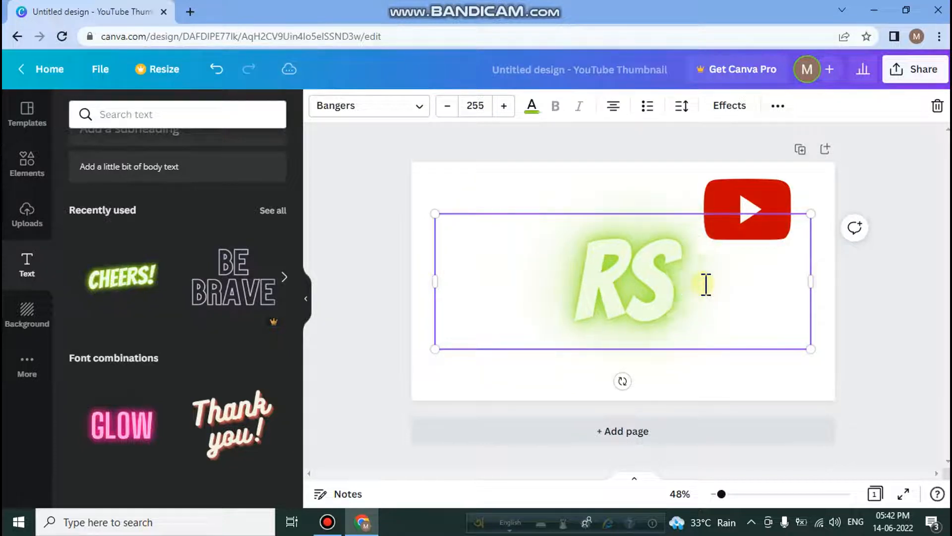
{"action": "key", "text": "BackSpace"}
{"action": "key", "text": "BackSpace"}
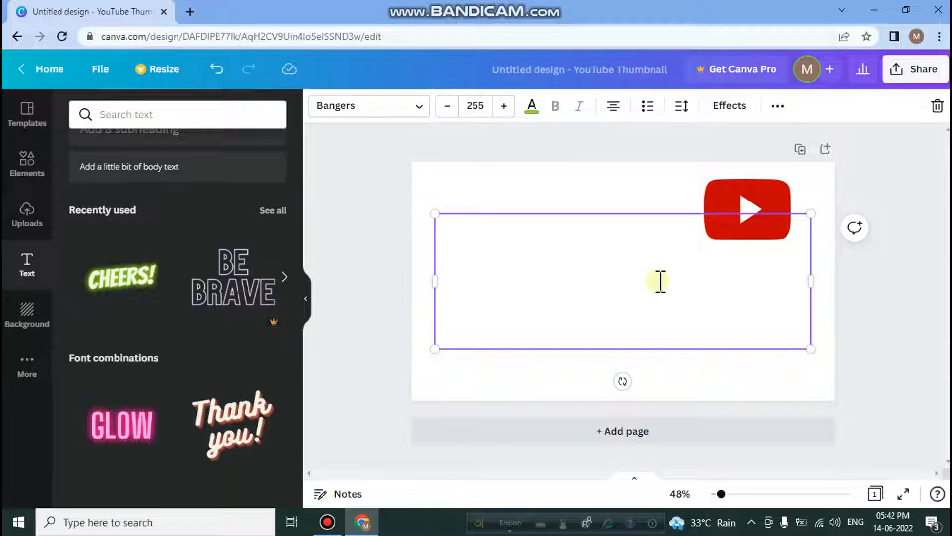
{"action": "type", "text": "CLASS"}
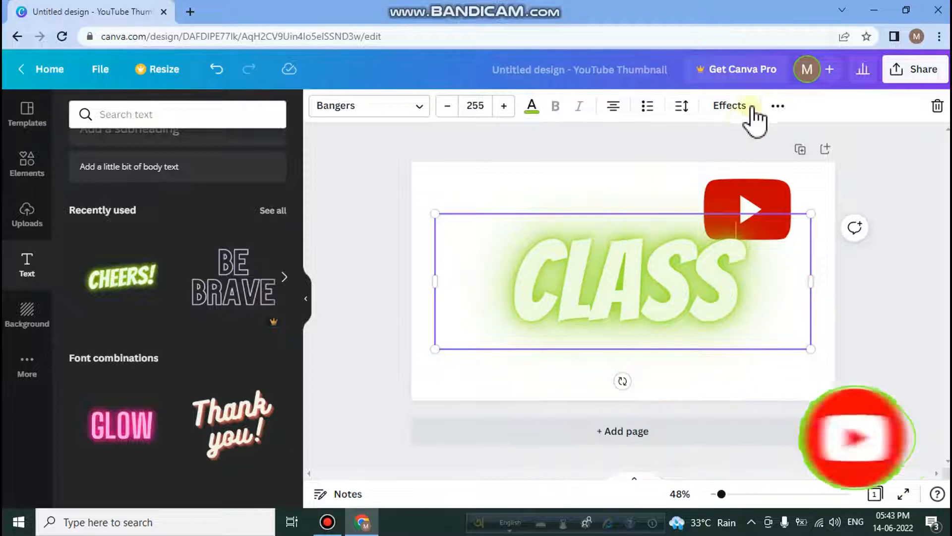
Keep the Bangers font and set the size of the "CLASS" text to 253.
{"action": "left_click", "coordinate": [418, 108]}
{"action": "left_click", "coordinate": [418, 108]}
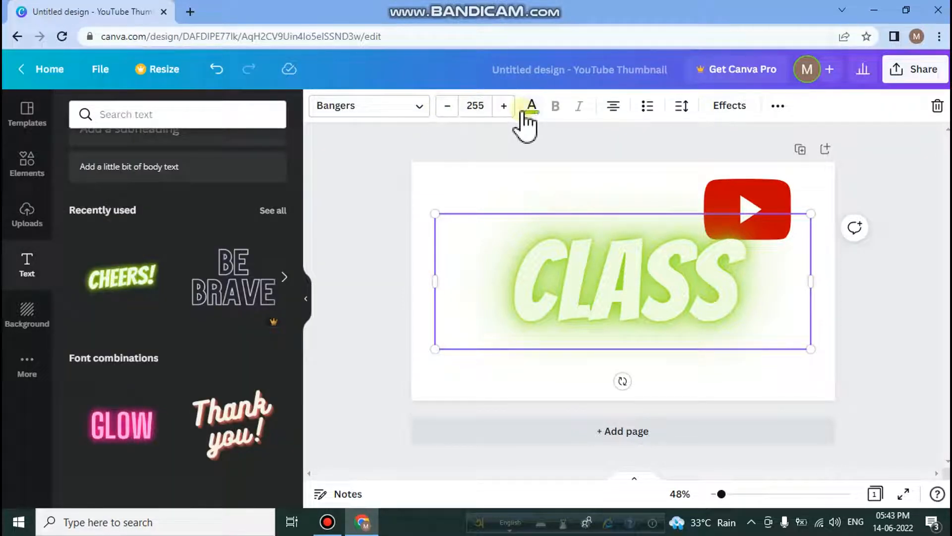
{"action": "left_click", "coordinate": [448, 107]}
{"action": "left_click", "coordinate": [448, 106]}
{"action": "left_click", "coordinate": [448, 106]}
{"action": "left_click", "coordinate": [448, 107]}
{"action": "left_click", "coordinate": [448, 106]}
{"action": "left_click", "coordinate": [503, 106]}
{"action": "left_click", "coordinate": [503, 106]}
{"action": "left_click", "coordinate": [503, 106]}
{"action": "left_click", "coordinate": [503, 106]}
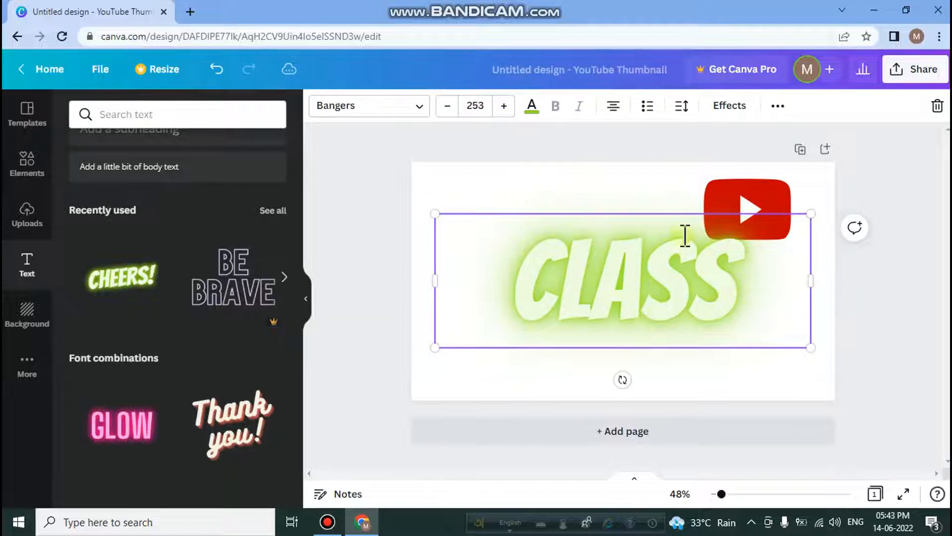
Change the colour of the "CLASS" text to the default bright red.
{"action": "left_click", "coordinate": [531, 106]}
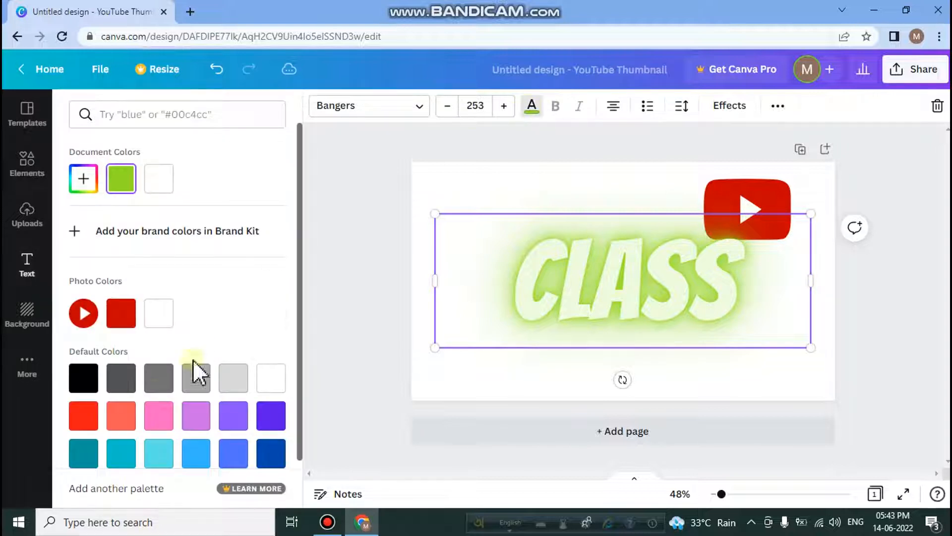
{"action": "left_click", "coordinate": [85, 417]}
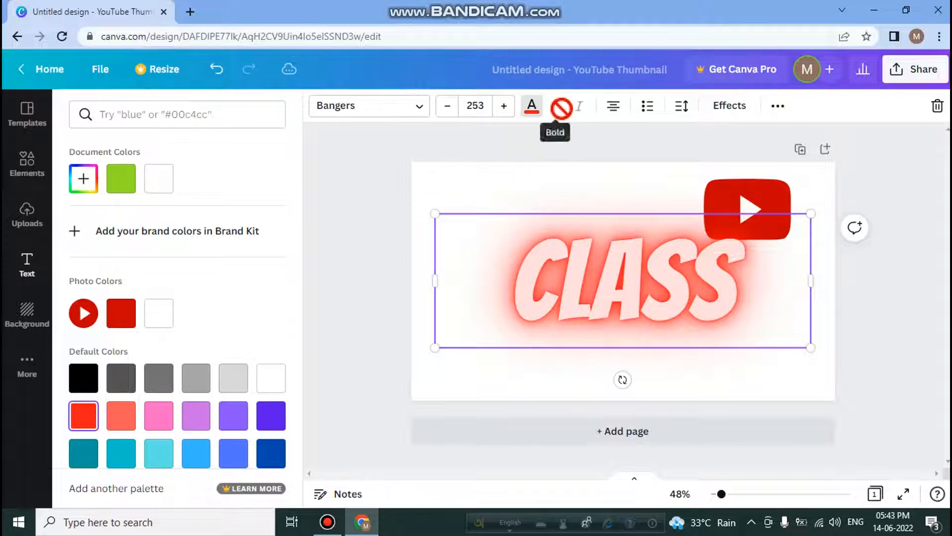
Try the other paragraph alignments on the "CLASS" text and return it to centred.
{"action": "left_click", "coordinate": [615, 111]}
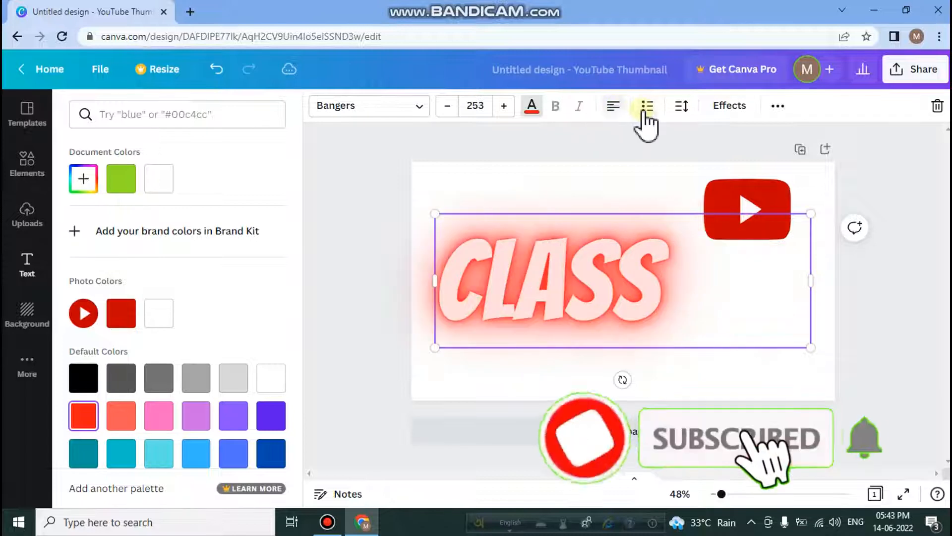
{"action": "left_click", "coordinate": [615, 107]}
{"action": "left_click", "coordinate": [615, 106]}
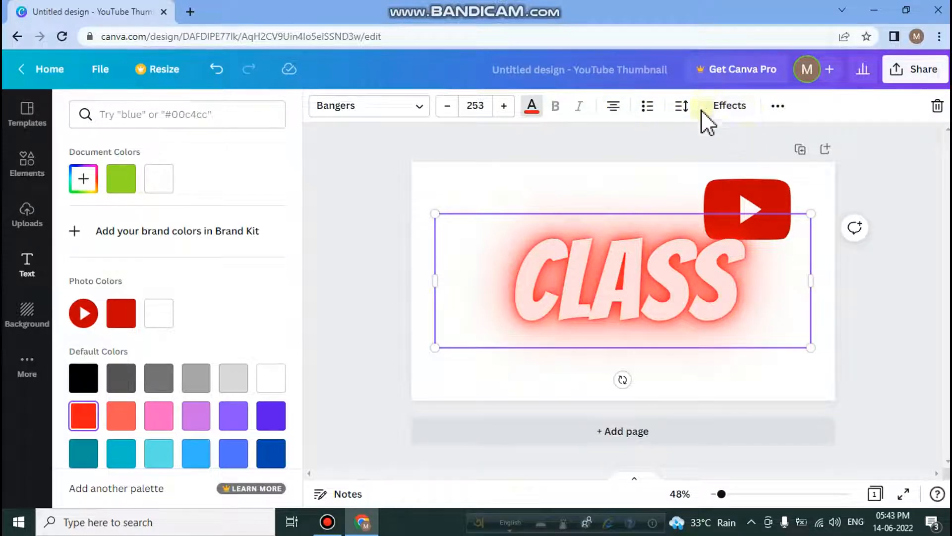
Try the Hollow, Splice and Echo text effects on "CLASS".
{"action": "left_click", "coordinate": [739, 114]}
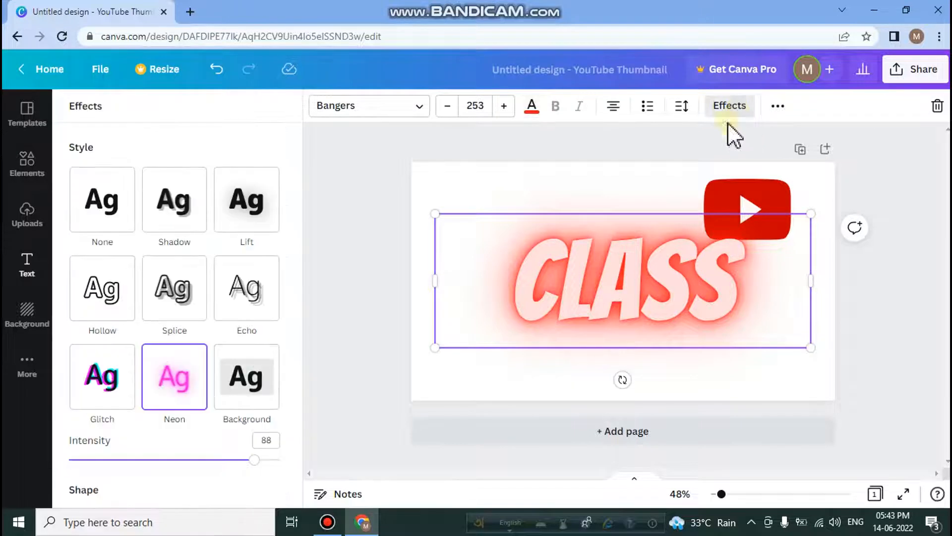
{"action": "left_click", "coordinate": [118, 312]}
{"action": "left_click", "coordinate": [168, 311]}
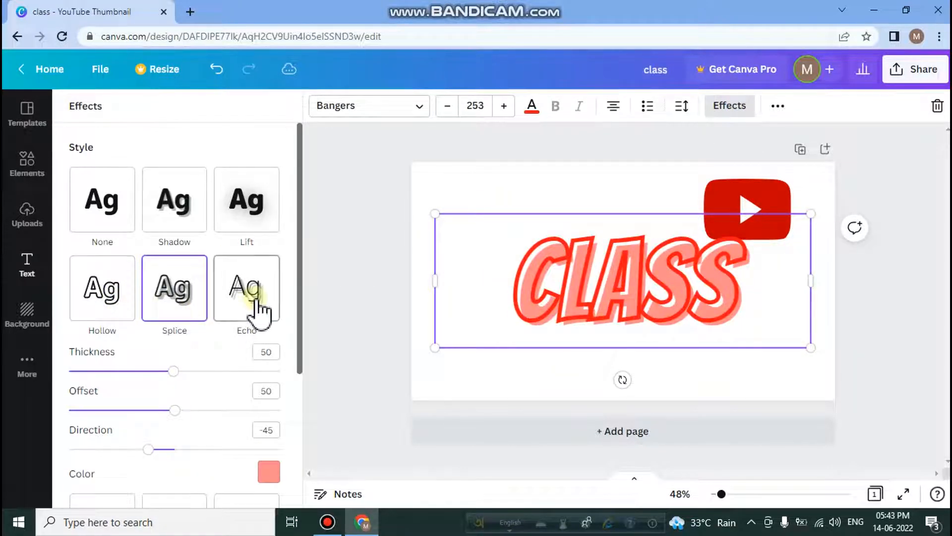
{"action": "left_click", "coordinate": [257, 308]}
{"action": "left_click", "coordinate": [123, 316]}
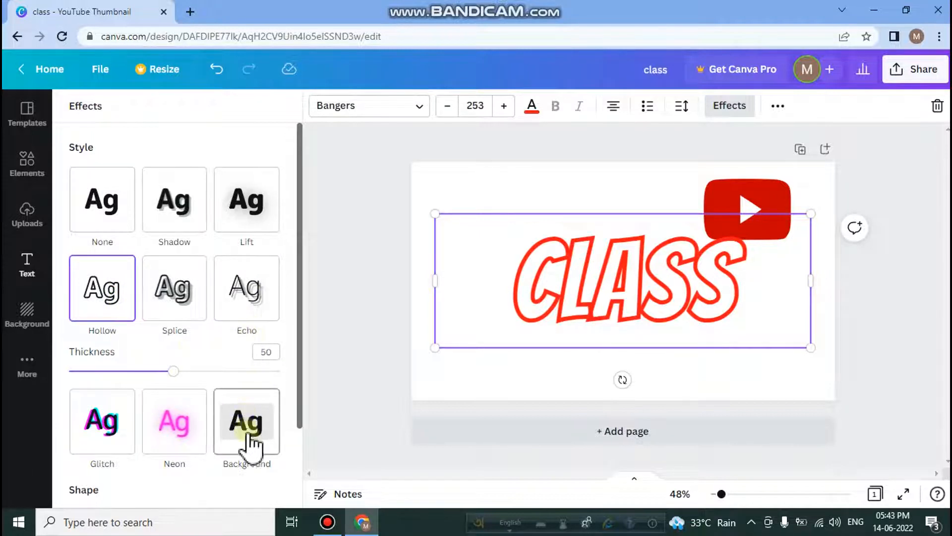
Apply the Background text effect to "CLASS" and colour the background shape light blue.
{"action": "left_click", "coordinate": [252, 449]}
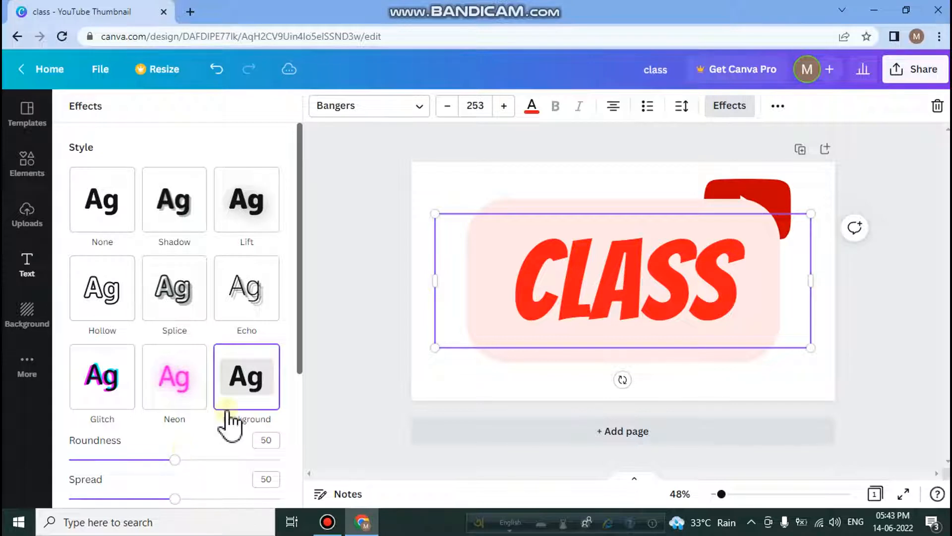
{"action": "scroll", "coordinate": [226, 421], "scroll_direction": "down", "scroll_amount": 4}
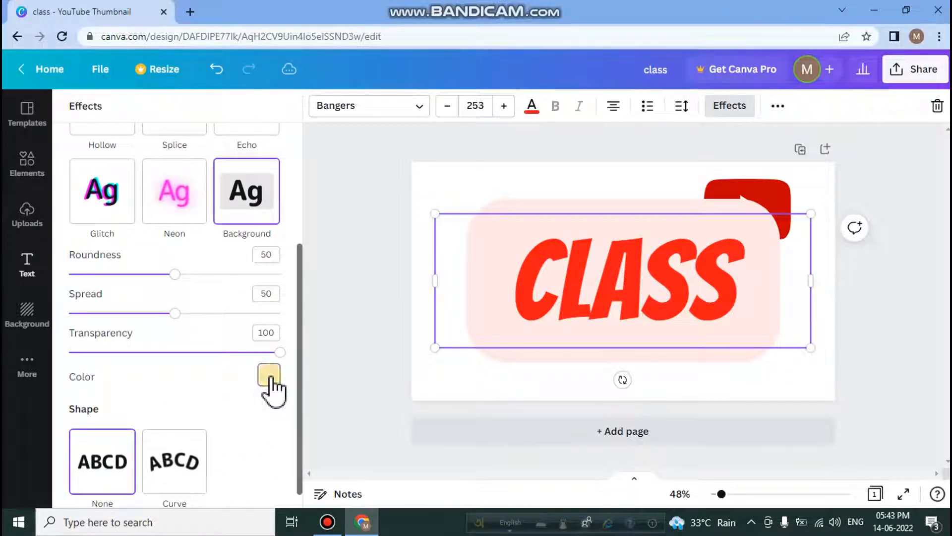
{"action": "left_click", "coordinate": [269, 375]}
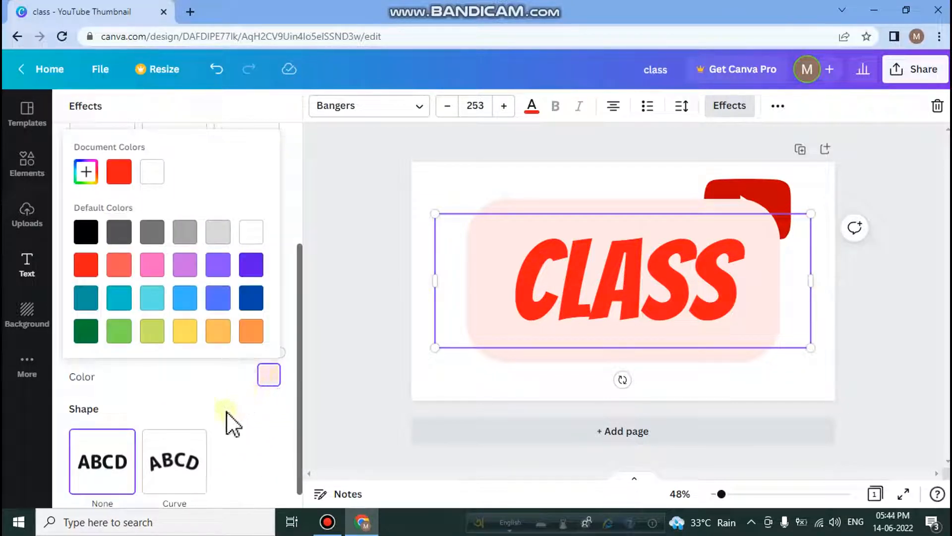
{"action": "left_click", "coordinate": [120, 266]}
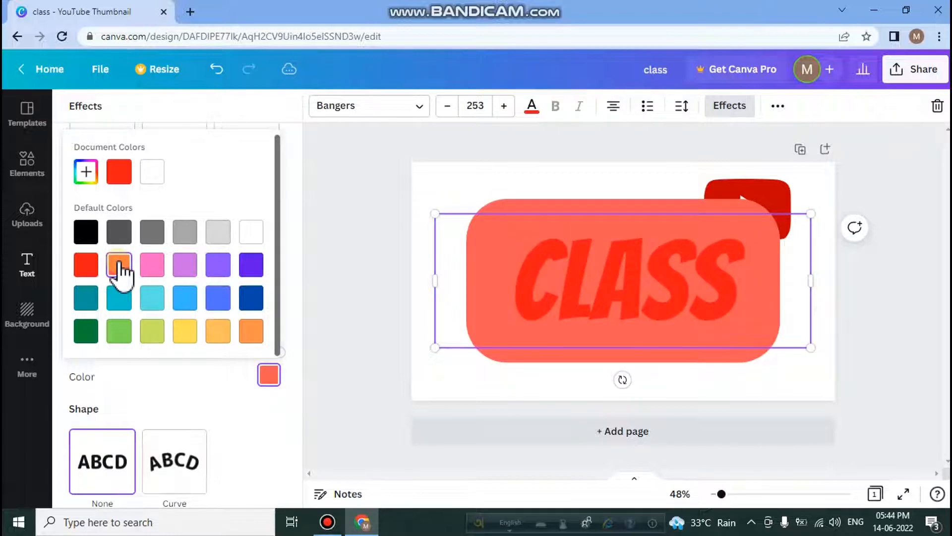
{"action": "left_click", "coordinate": [187, 300]}
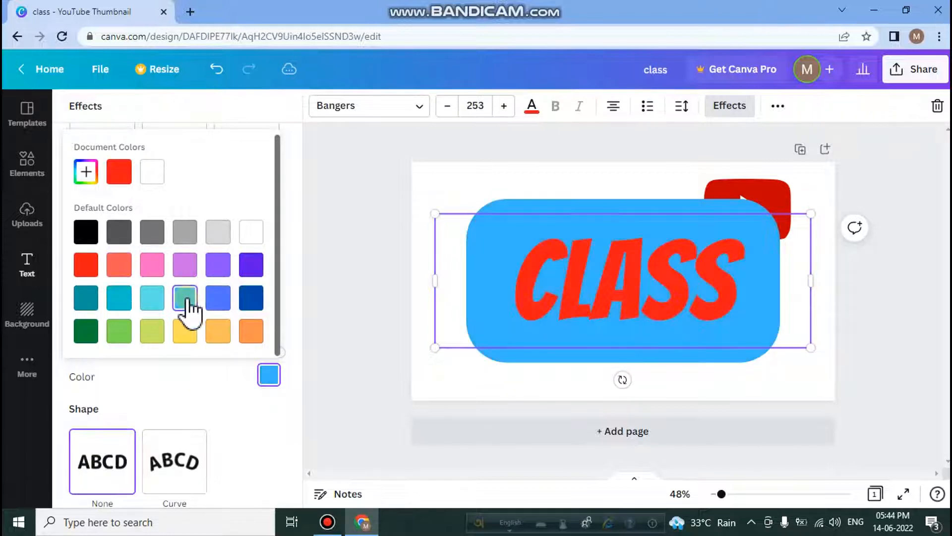
{"action": "left_click", "coordinate": [234, 389]}
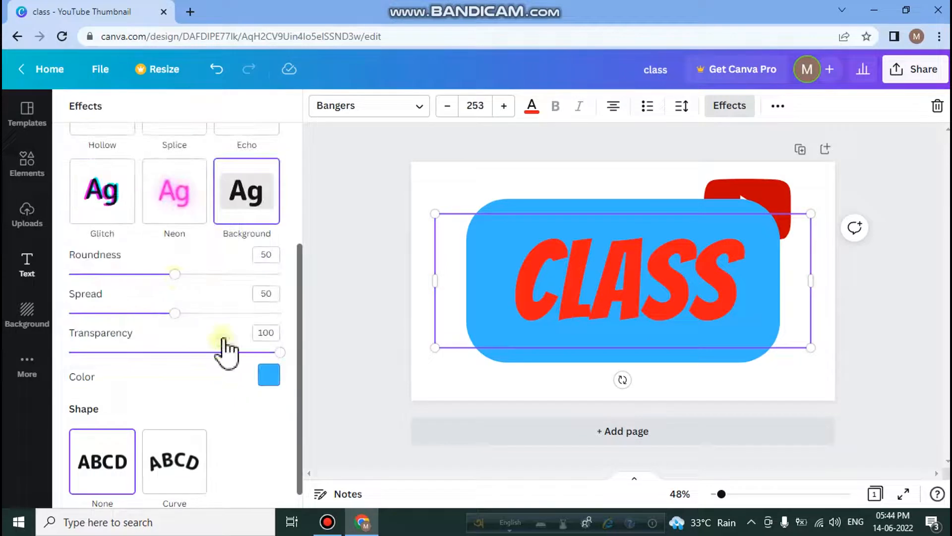
Set the "CLASS" background effect's roundness to 100 and its spread to 24.
{"action": "left_click_drag", "start_coordinate": [174, 275], "coordinate": [282, 298]}
{"action": "left_click_drag", "start_coordinate": [175, 314], "coordinate": [120, 314]}
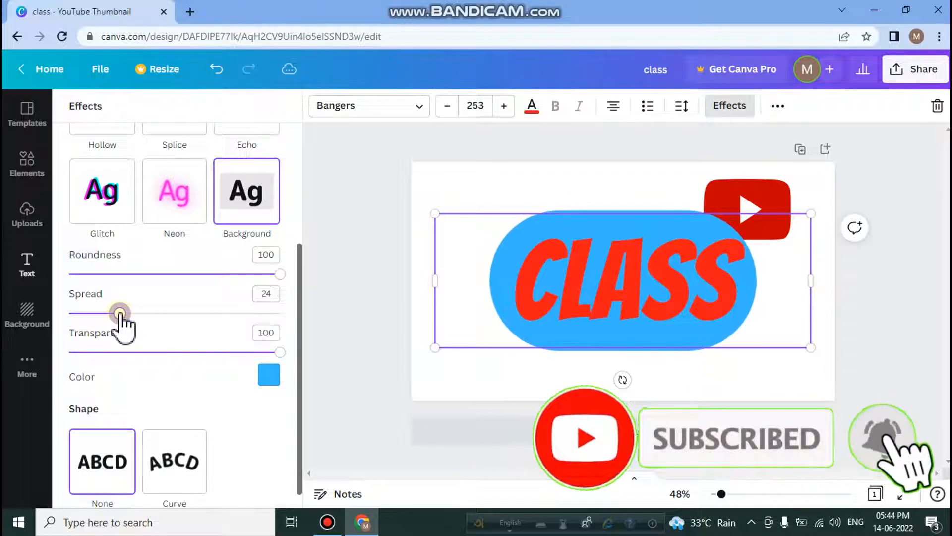
Scale the "CLASS" text down to about 618 × 220, font size 138, and move it to the page's upper-left area.
{"action": "left_click_drag", "start_coordinate": [435, 213], "coordinate": [597, 282]}
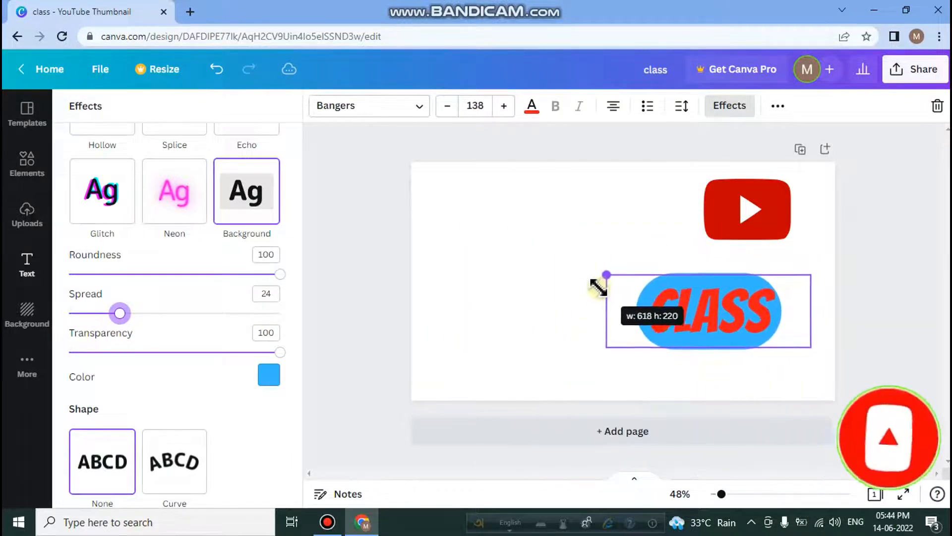
{"action": "left_click", "coordinate": [701, 297]}
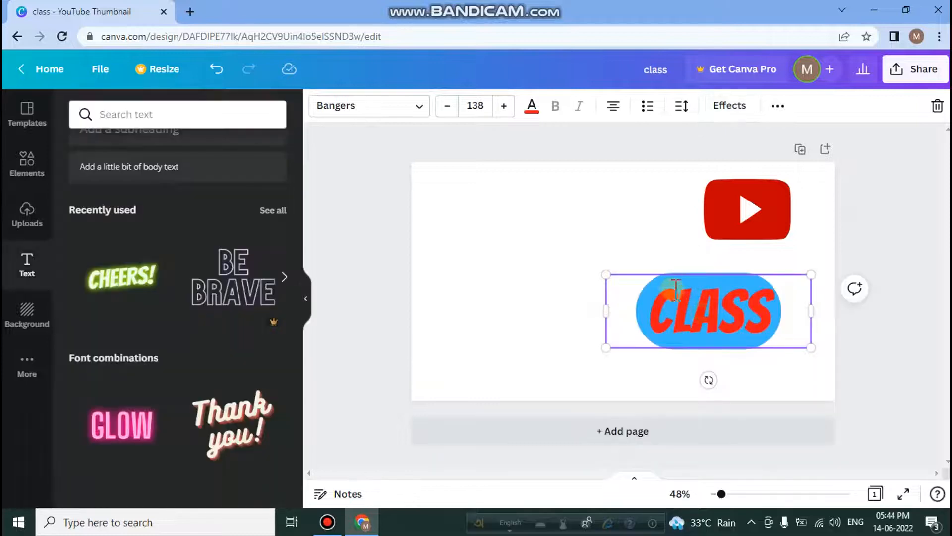
{"action": "key", "text": "Escape"}
{"action": "left_click_drag", "start_coordinate": [699, 290], "coordinate": [525, 191]}
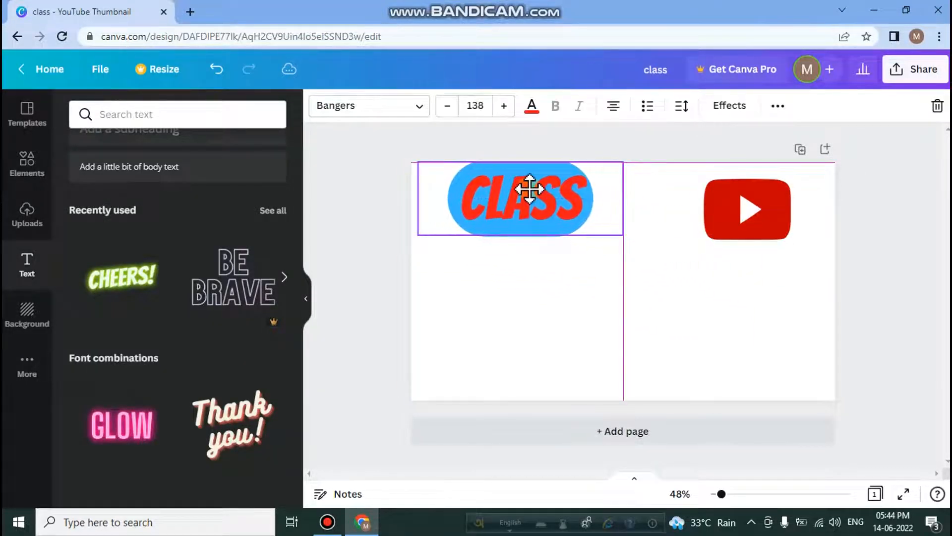
Apply the blurred pink-and-brown sunset gradient photo as the page background.
{"action": "left_click", "coordinate": [686, 302]}
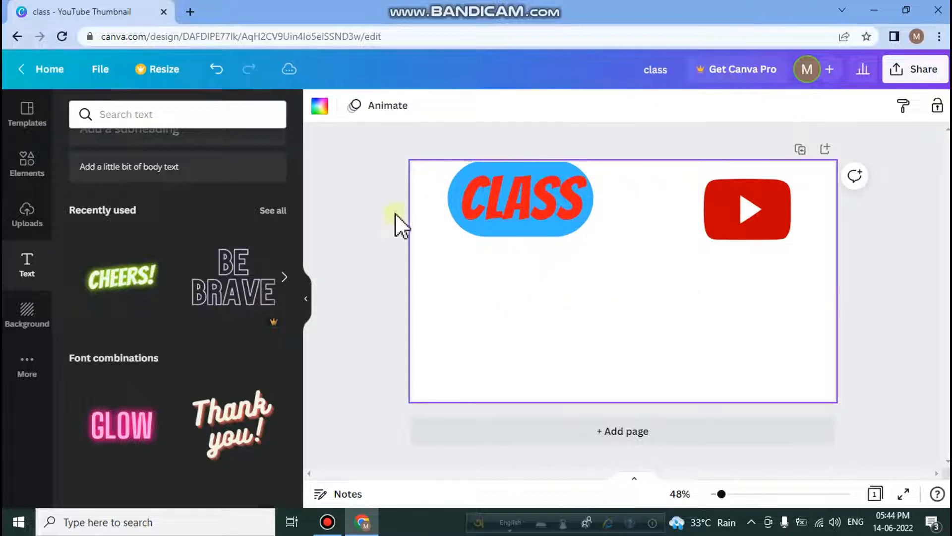
{"action": "left_click", "coordinate": [33, 321]}
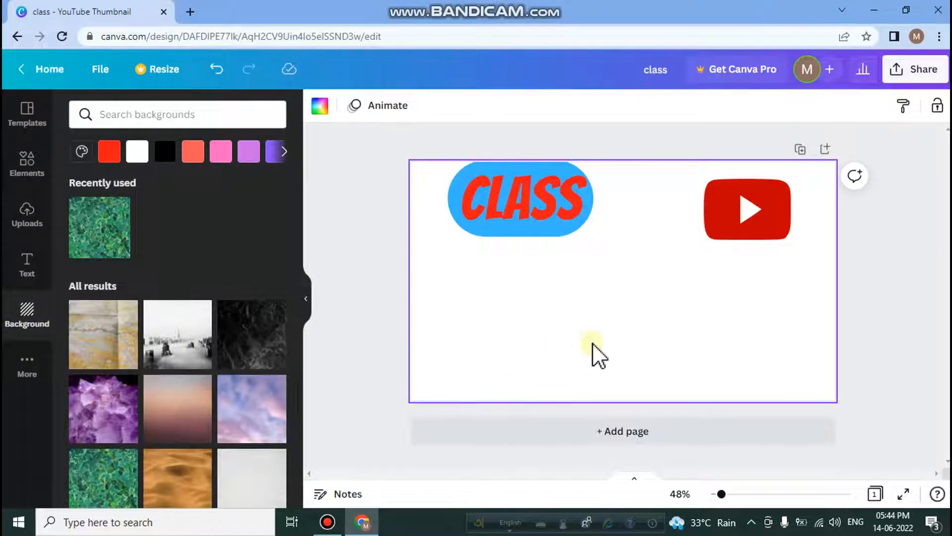
{"action": "left_click", "coordinate": [171, 406]}
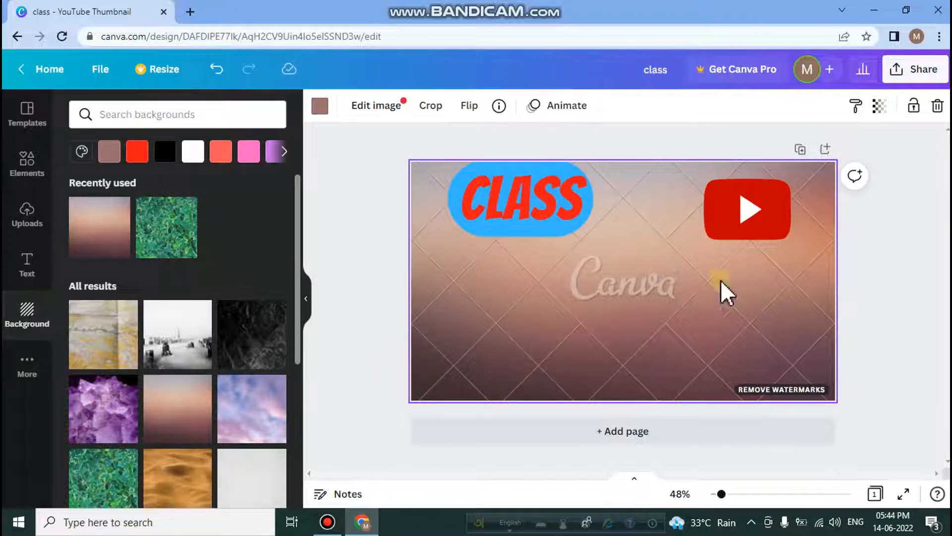
{"action": "left_click", "coordinate": [26, 367]}
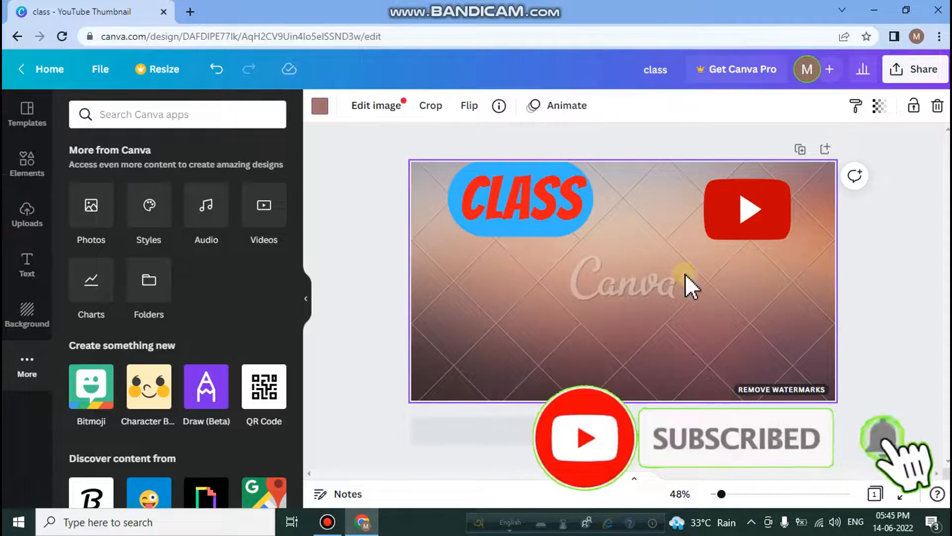
{"action": "left_click", "coordinate": [327, 298]}
{"action": "left_click", "coordinate": [27, 166]}
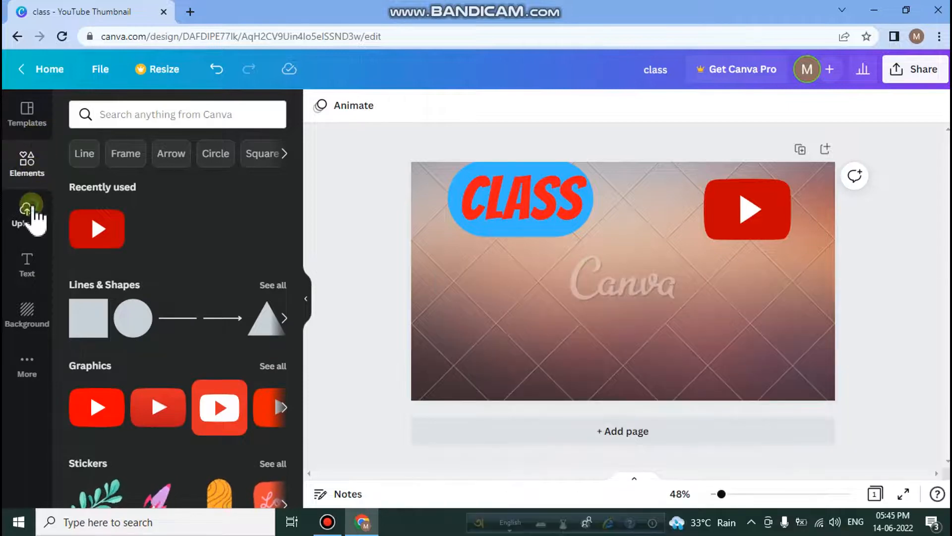
{"action": "left_click", "coordinate": [27, 213]}
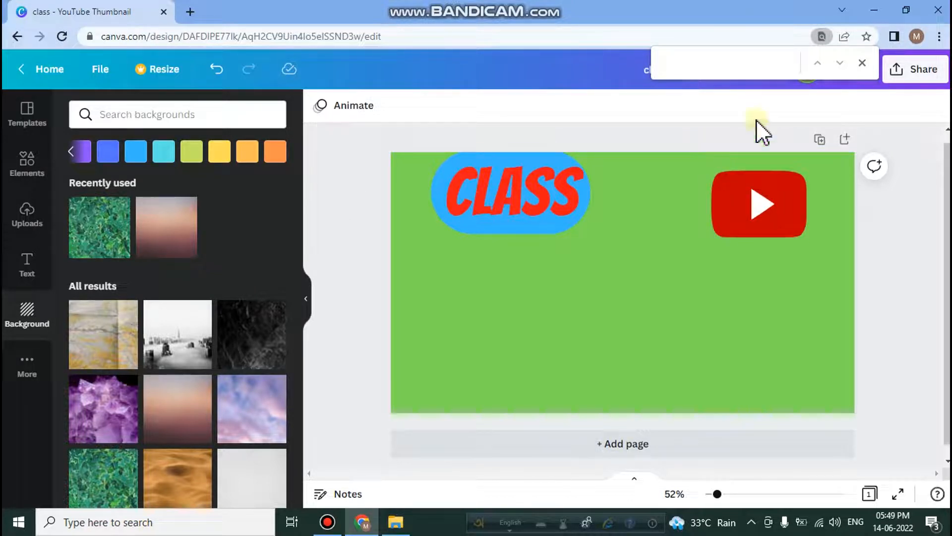
Download the thumbnail design with the PNG file type.
{"action": "left_click", "coordinate": [863, 63]}
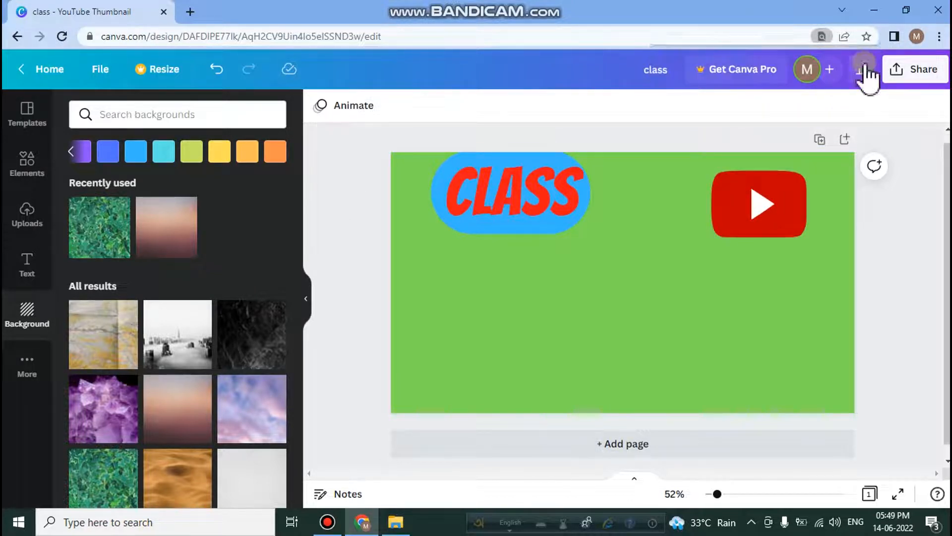
{"action": "left_click", "coordinate": [917, 72]}
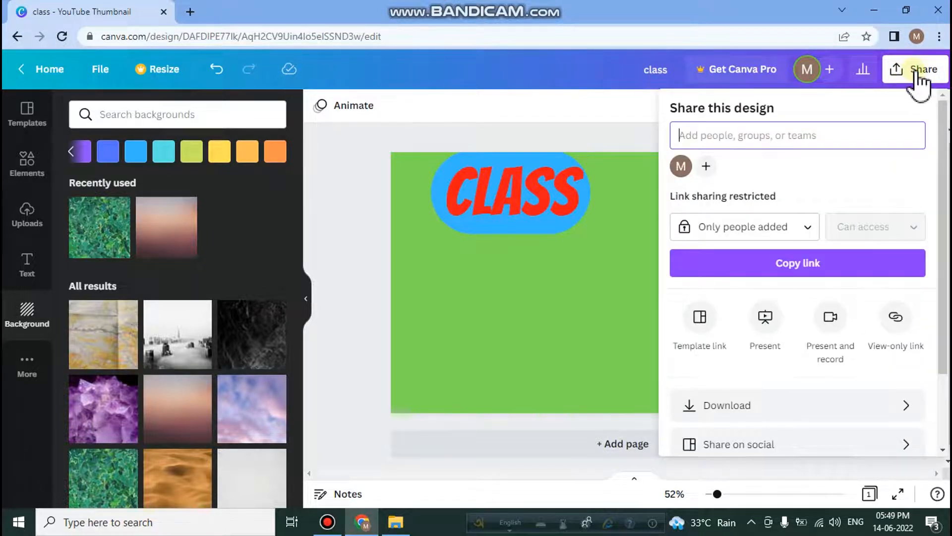
{"action": "left_click", "coordinate": [744, 408]}
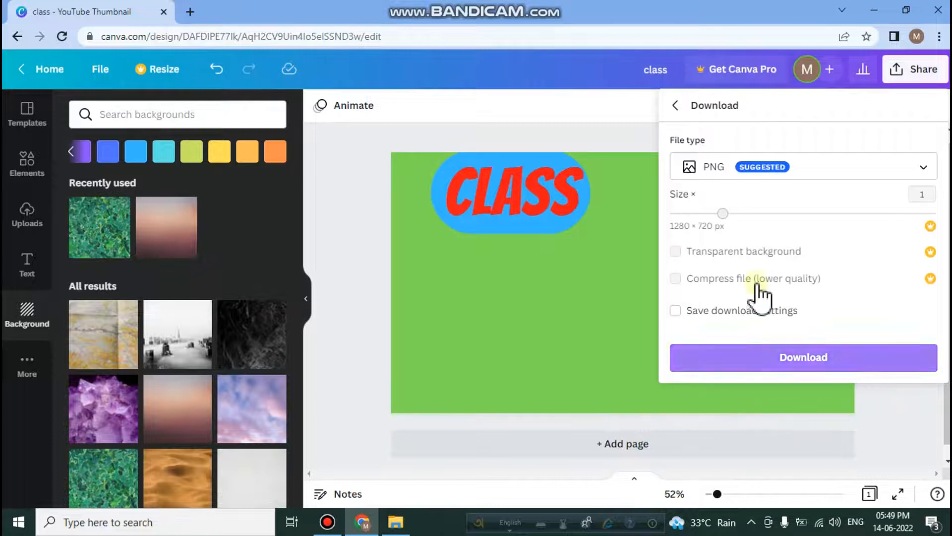
{"action": "left_click", "coordinate": [894, 167]}
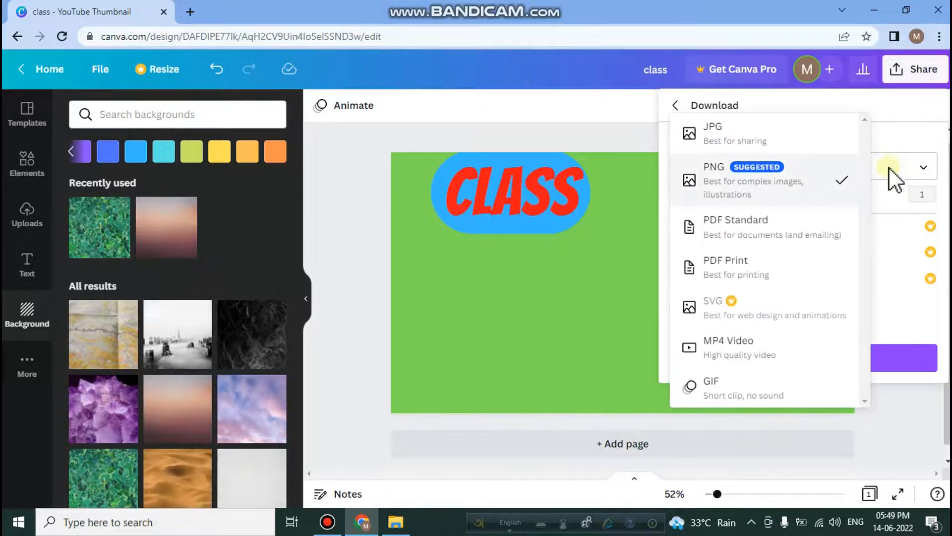
{"action": "left_click", "coordinate": [812, 188]}
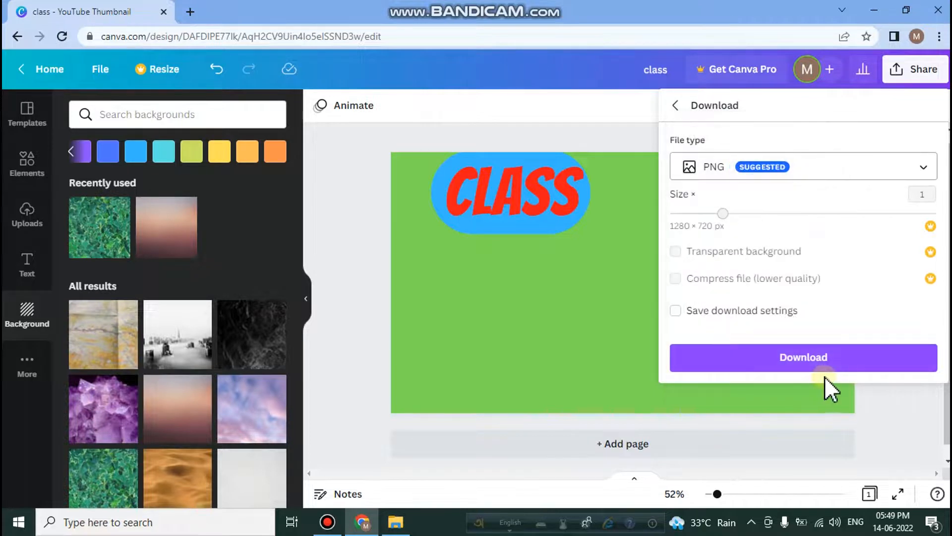
{"action": "left_click", "coordinate": [826, 362]}
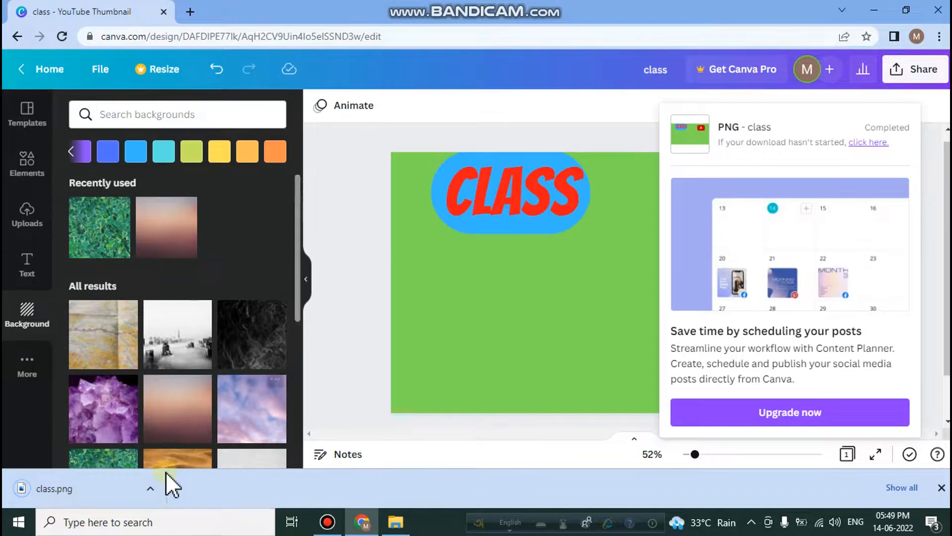
View the downloaded class.png maximized in Photos, then return to the Canva design.
{"action": "left_click", "coordinate": [94, 493]}
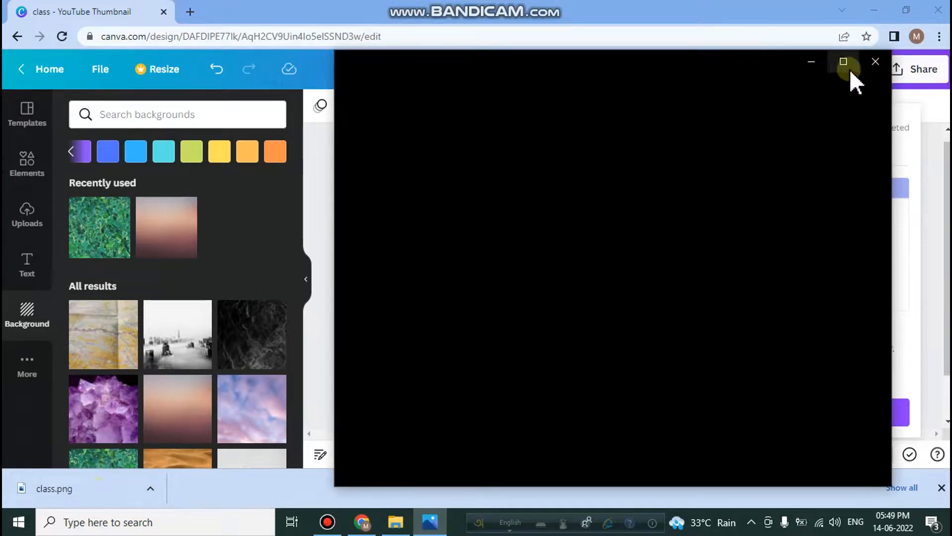
{"action": "left_click", "coordinate": [849, 71]}
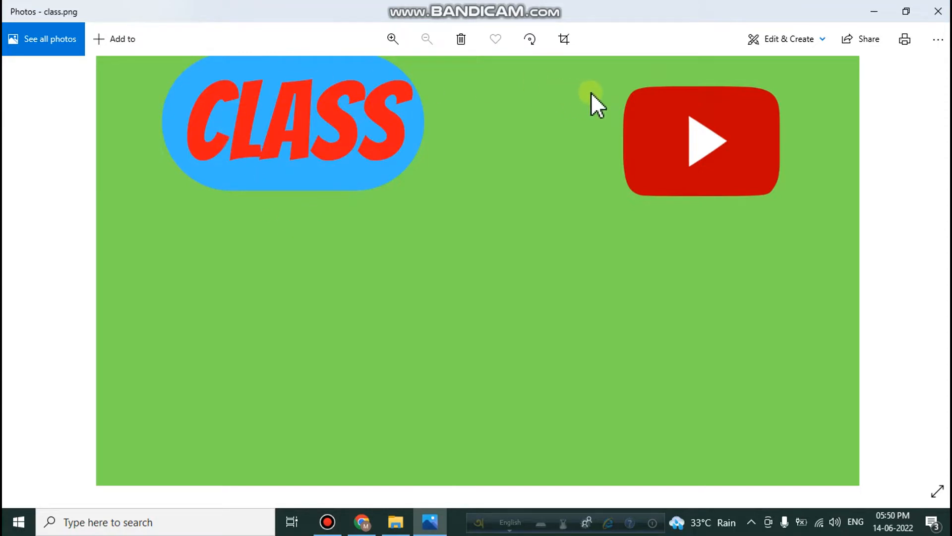
{"action": "left_click", "coordinate": [937, 12]}
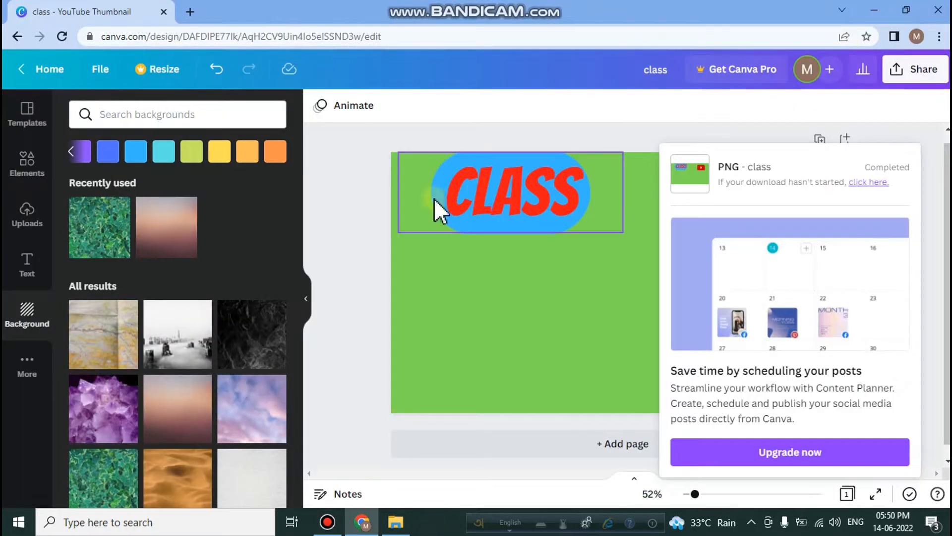